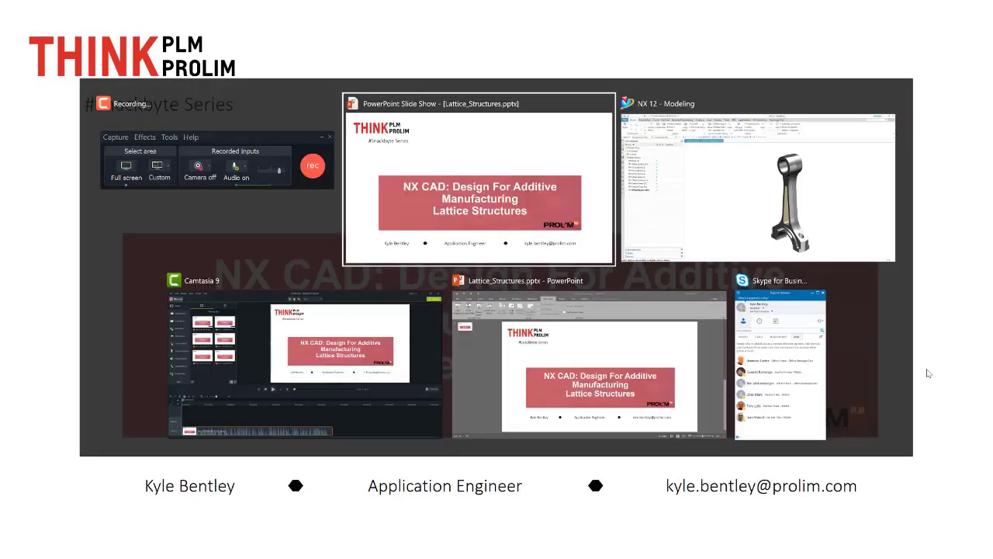
# Switch to NX 12 and start a Lattice feature of the Unit Graph type.
pyautogui.hotkey('alt', 'Tab')
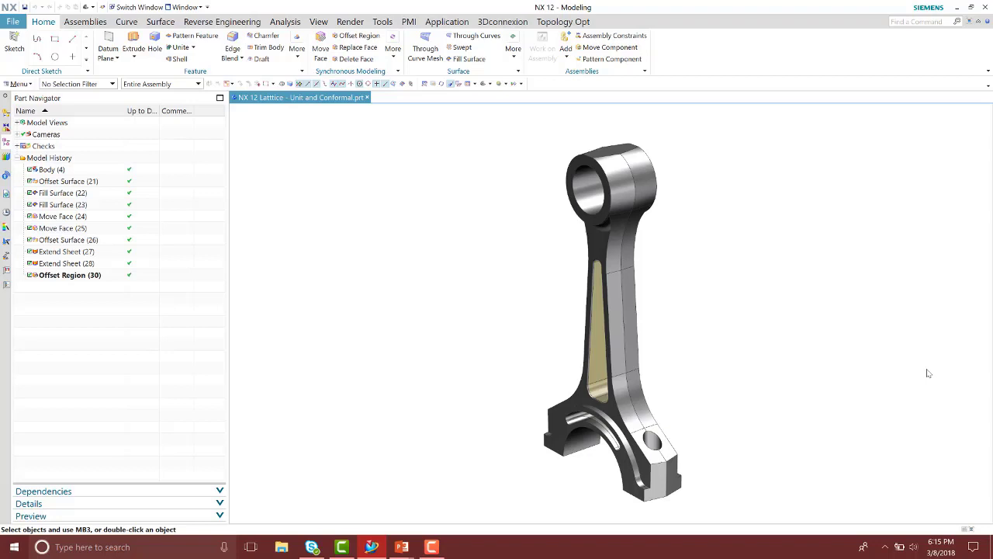
pyautogui.moveTo(864, 365); pyautogui.dragTo(731, 378, button='middle')
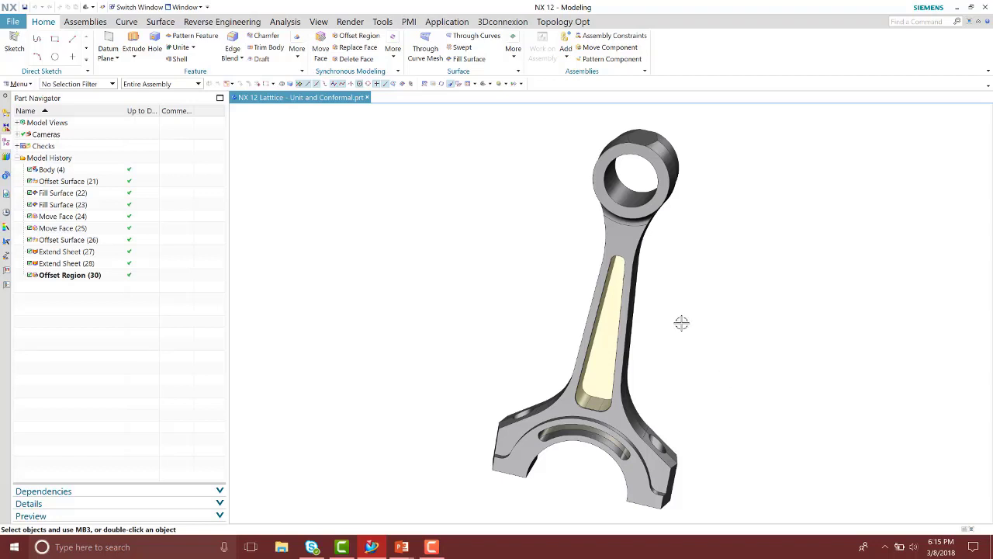
pyautogui.click(298, 59)
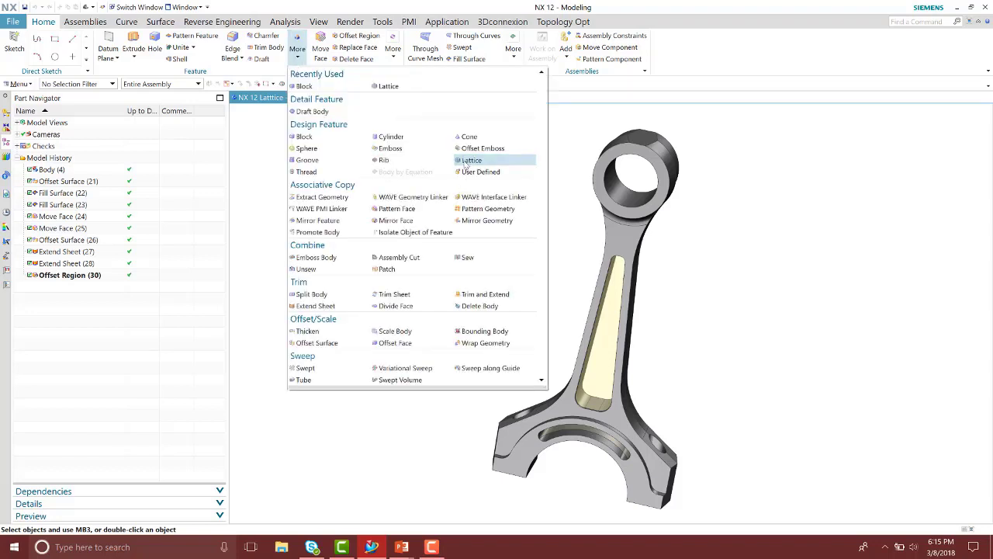
pyautogui.click(471, 160)
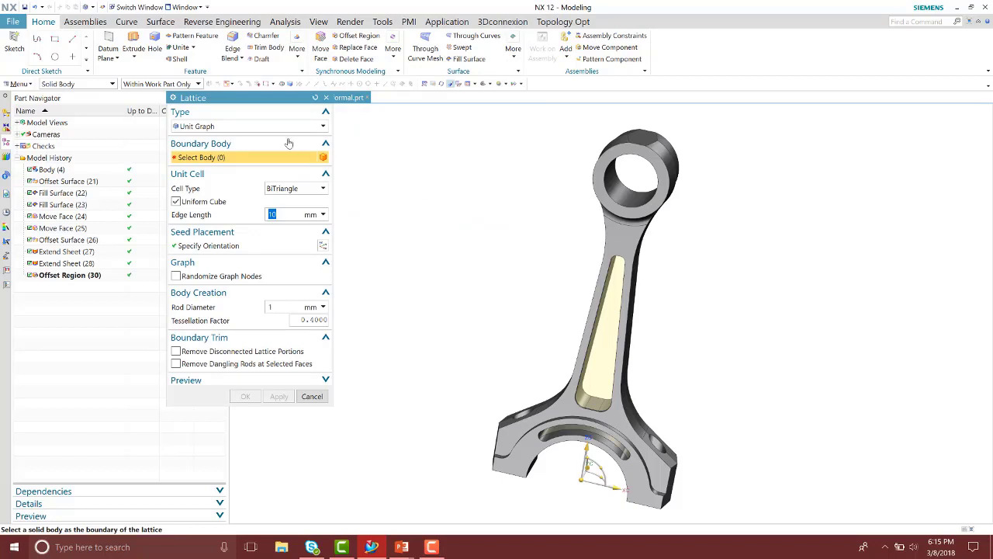
pyautogui.click(256, 126)
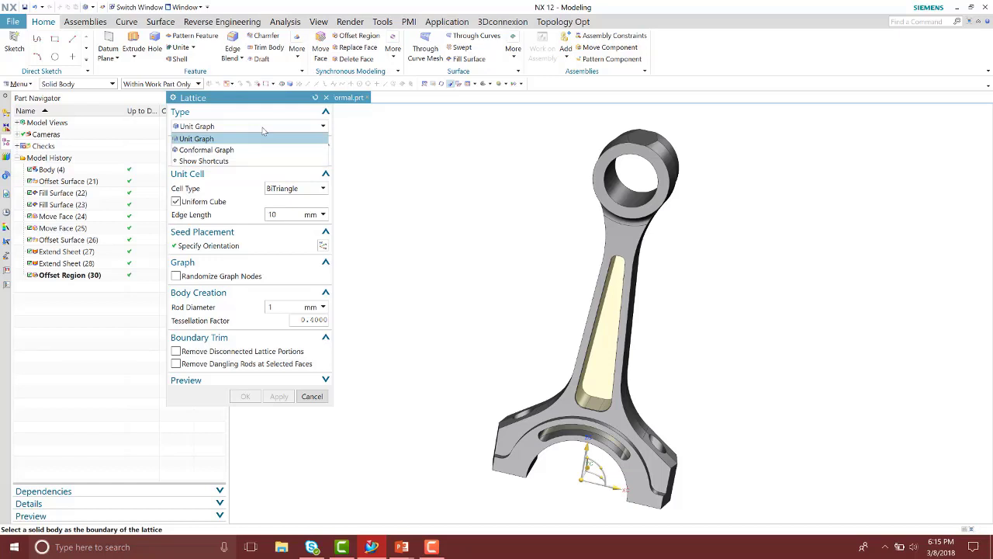
pyautogui.click(262, 127)
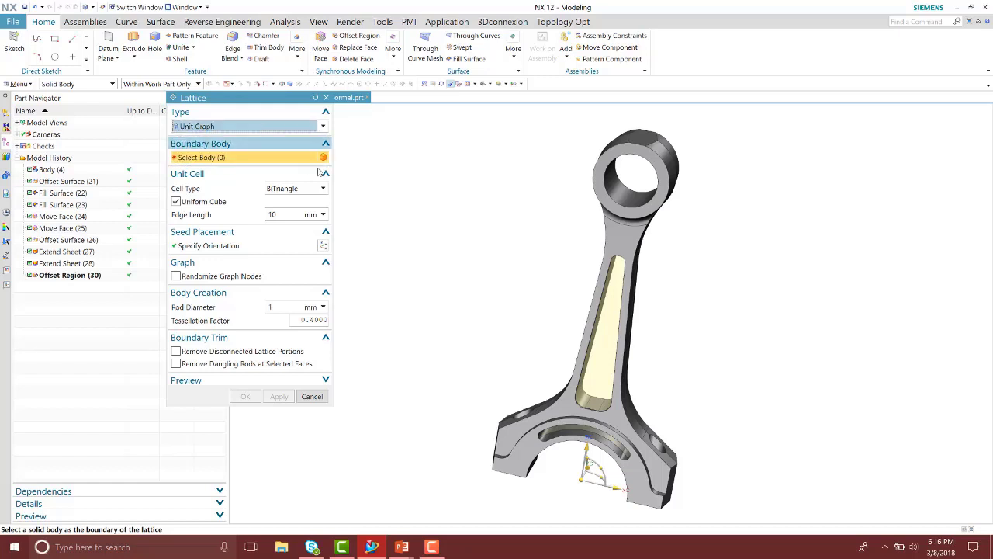
# Select the solid body filling the connecting rod's long tapered pocket as the lattice boundary body.
pyautogui.moveTo(483, 219); pyautogui.dragTo(672, 264, button='middle')
pyautogui.scroll(3, 765, 324)
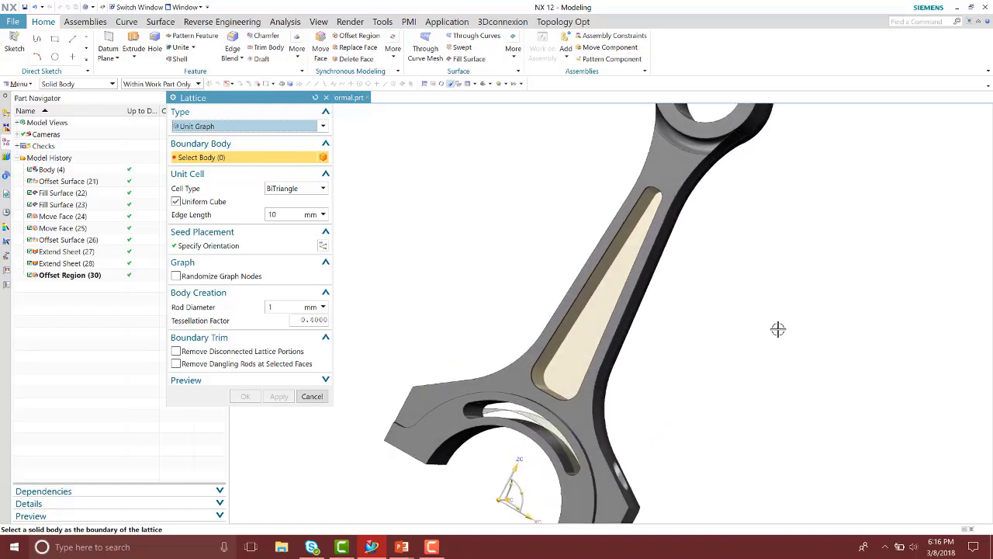
pyautogui.moveTo(778, 329); pyautogui.dragTo(634, 332, button='middle')
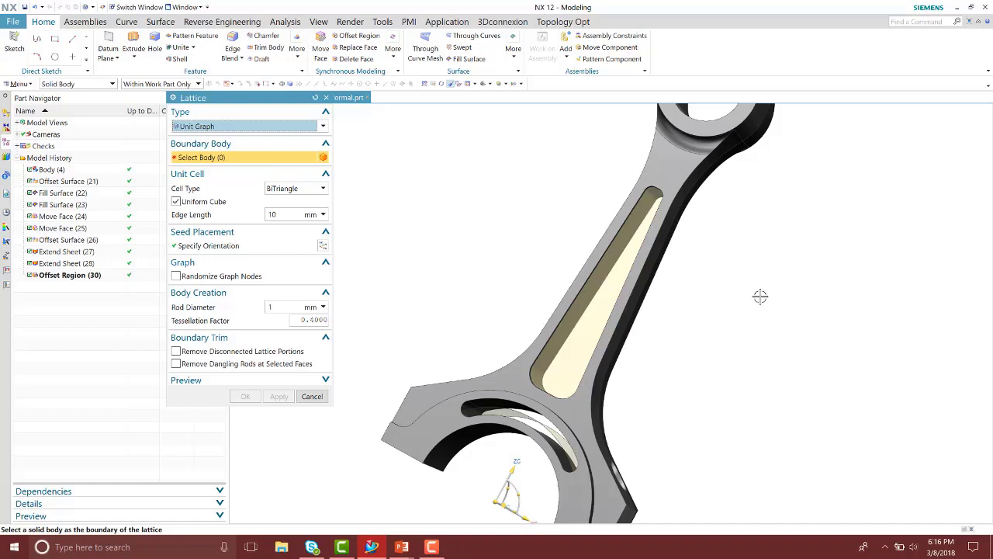
pyautogui.click(588, 308)
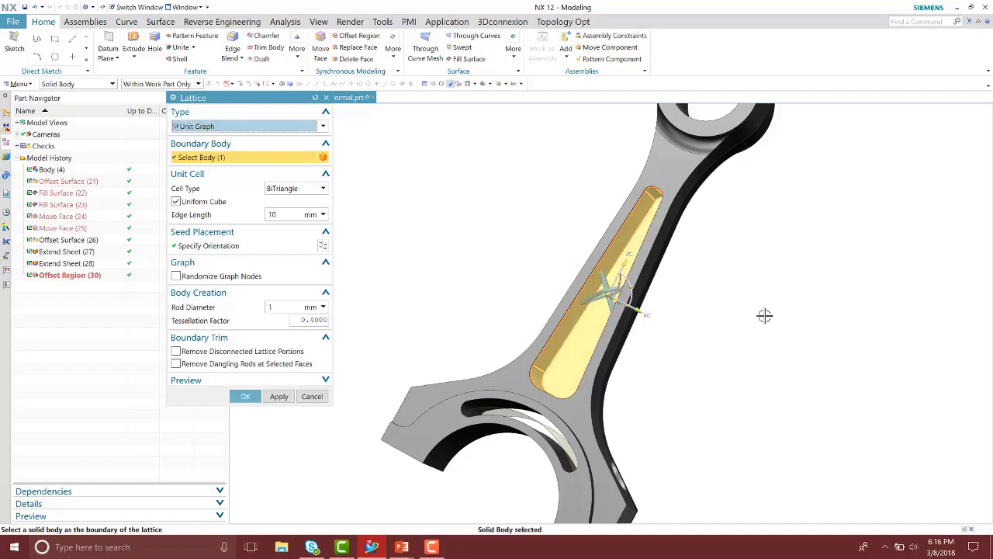
# Define the lattice with TriDiametral cells, a 5 mm edge length and a 0.75 mm rod diameter.
pyautogui.click(311, 191)
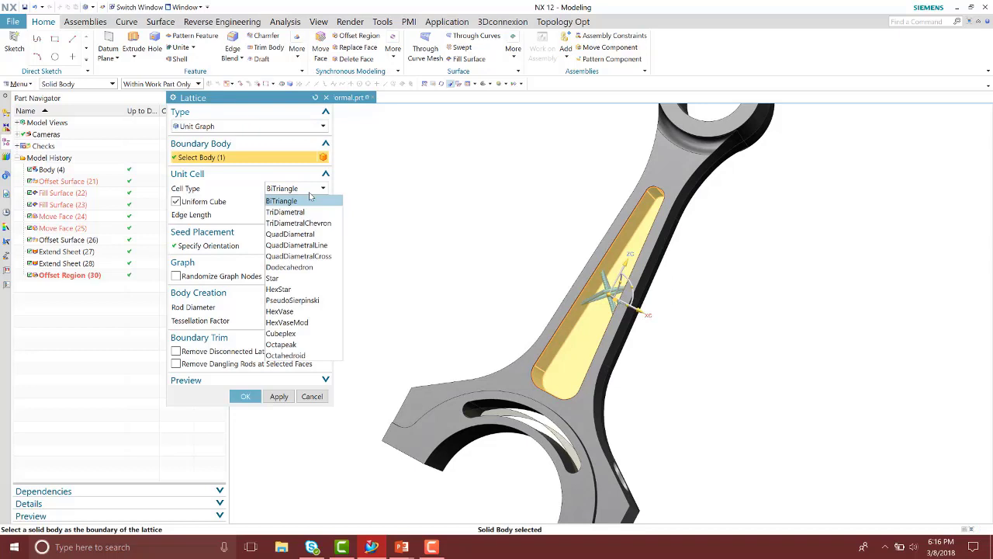
pyautogui.click(311, 208)
pyautogui.click(283, 215)
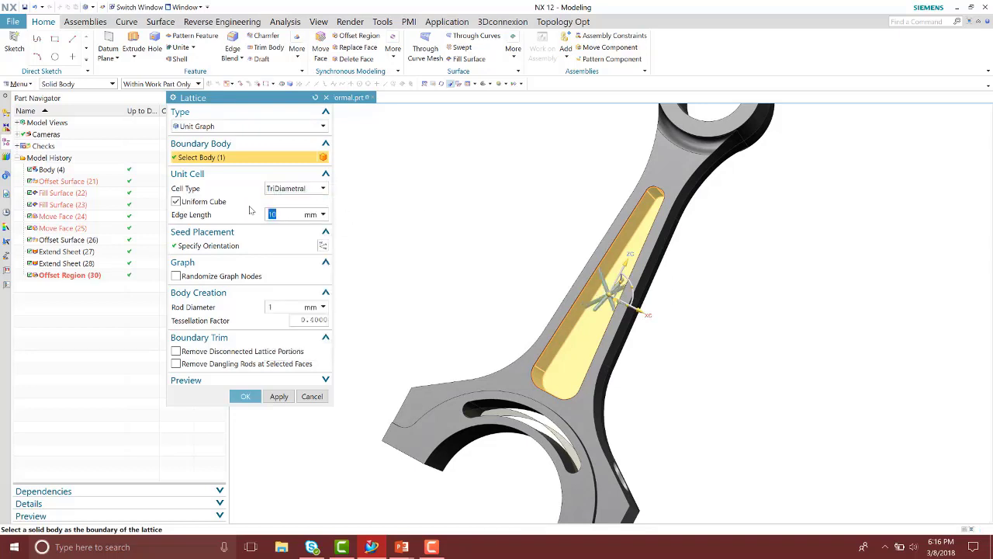
pyautogui.write('5')
pyautogui.press('Tab')
pyautogui.press('BackSpace')
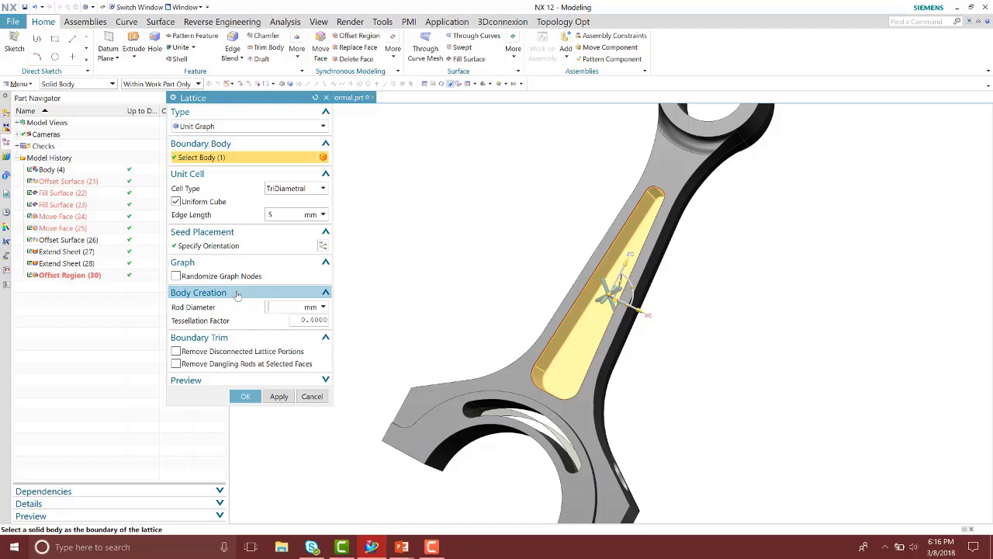
pyautogui.write('75')
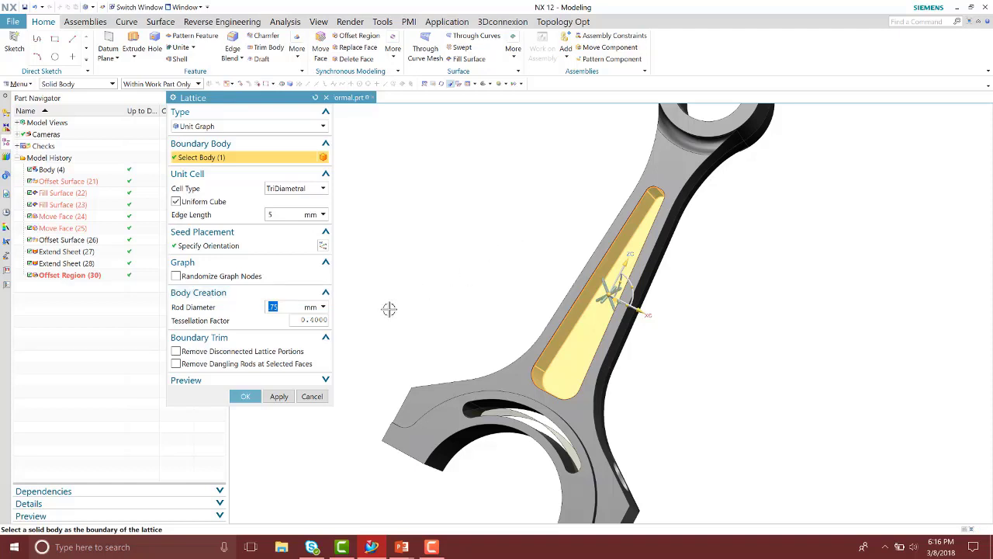
# Preview the unit lattice result in the tapered pocket and return to its settings.
pyautogui.click(311, 380)
pyautogui.click(328, 394)
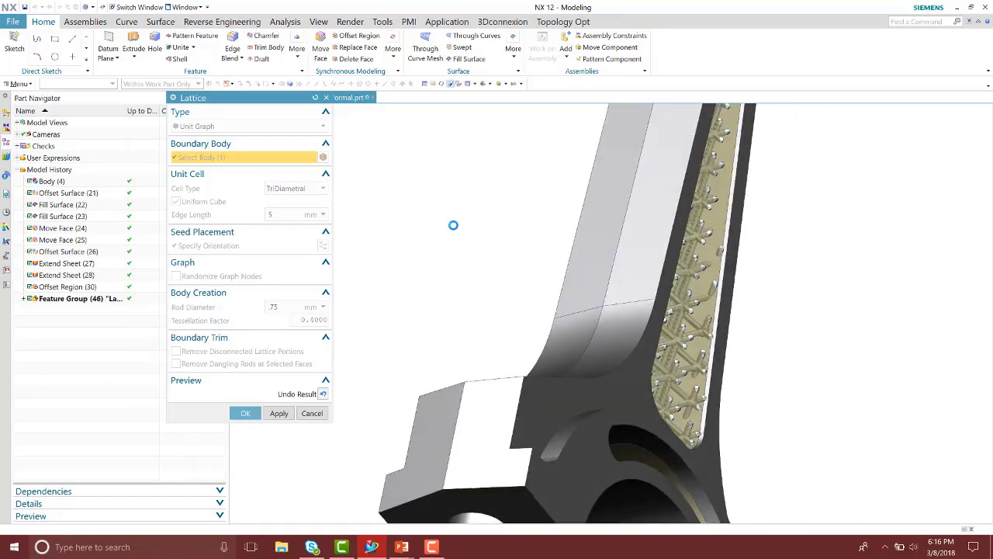
pyautogui.click(322, 394)
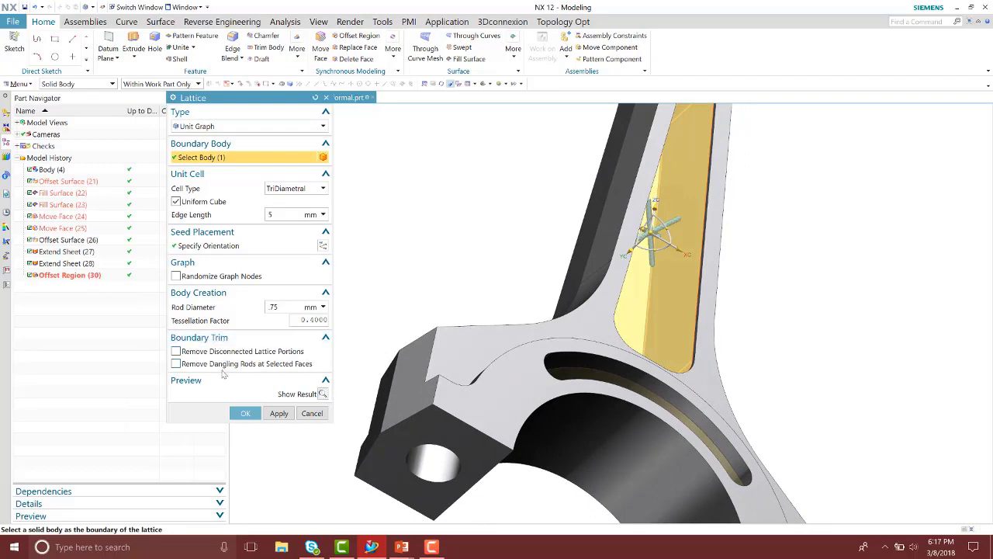
# Remove dangling rods at the boundary body's broad front face, preview the result and create the unit lattice.
pyautogui.click(183, 364)
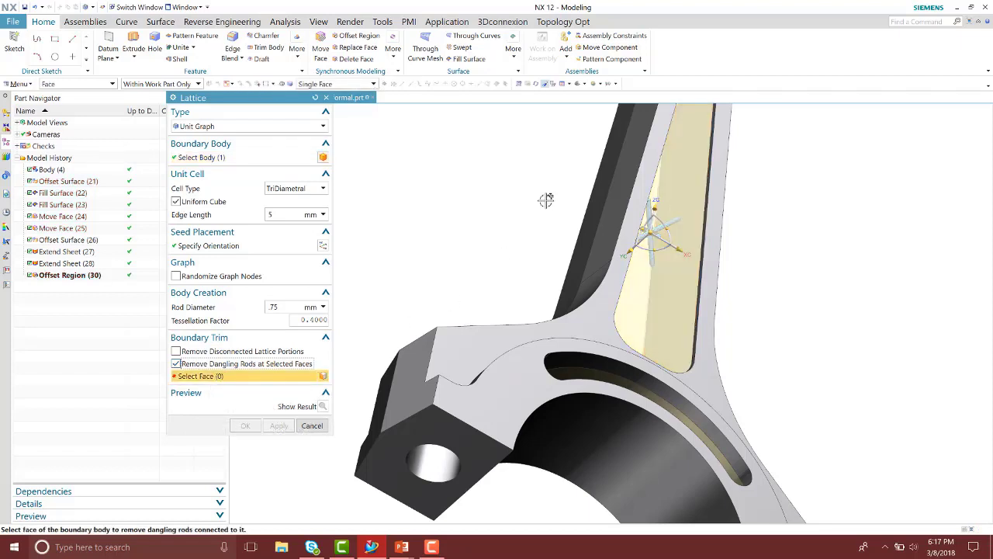
pyautogui.scroll(4, 518, 210)
pyautogui.click(657, 186)
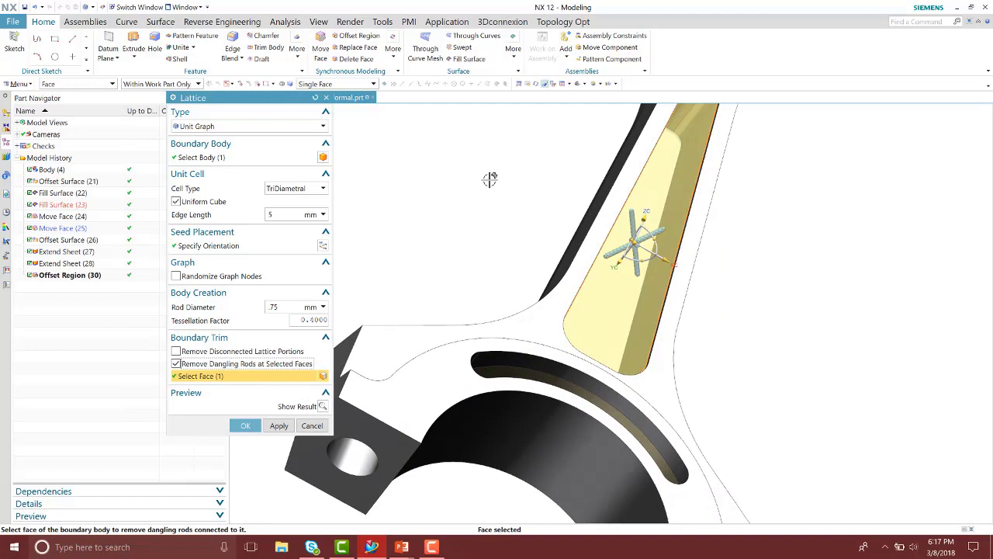
pyautogui.press('F8')
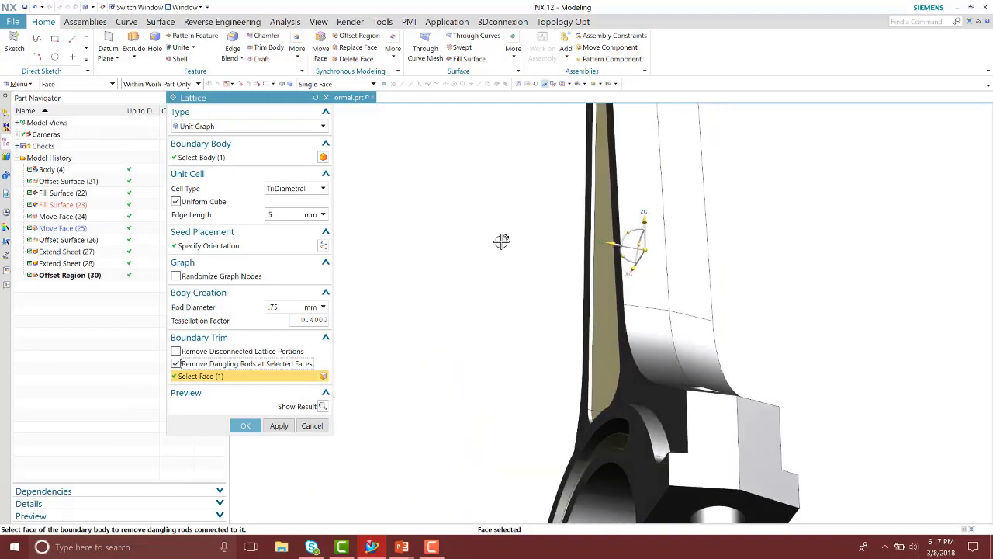
pyautogui.click(323, 406)
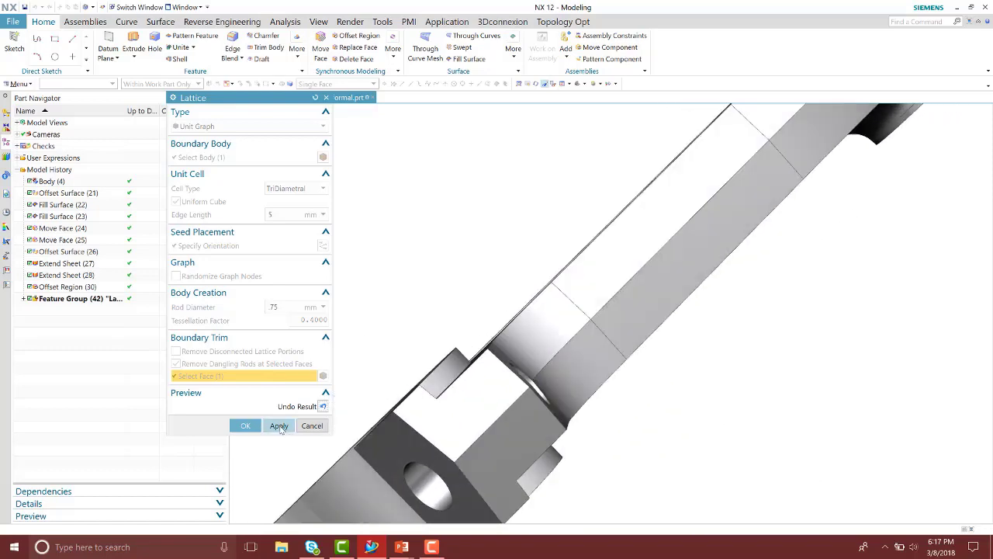
pyautogui.click(298, 406)
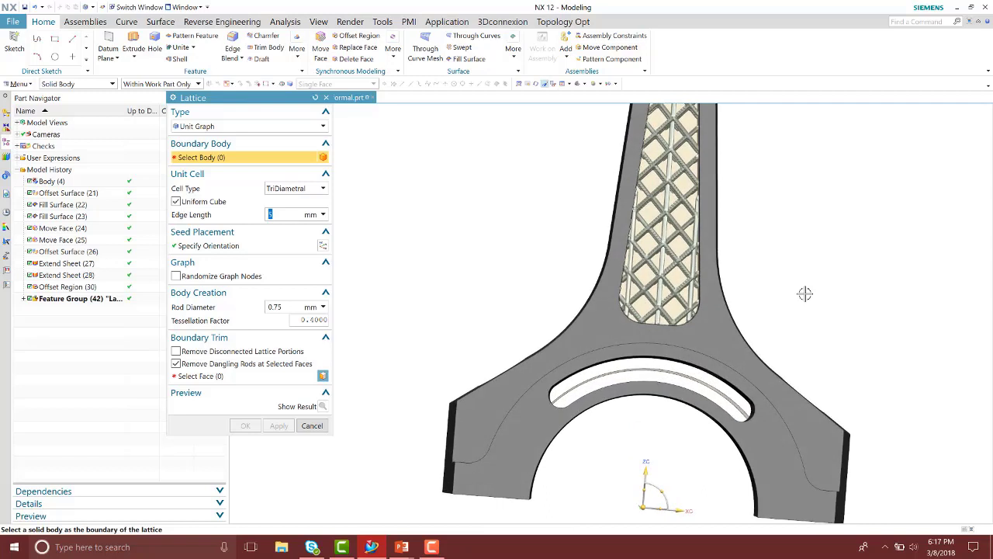
# Change the lattice type to Conformal Graph and select the curved sheet inside the arc-shaped slot as base face.
pyautogui.click(281, 127)
pyautogui.click(233, 144)
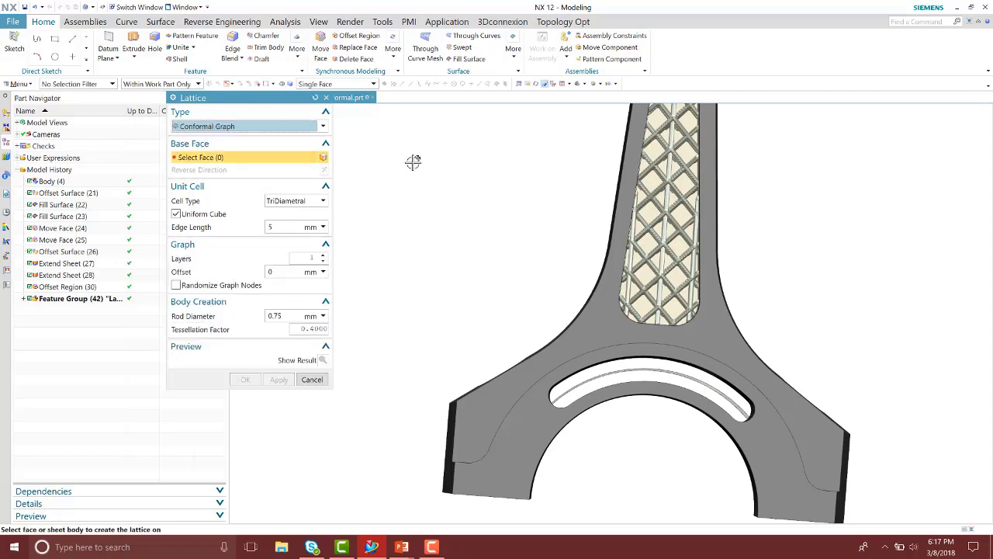
pyautogui.moveTo(438, 158); pyautogui.dragTo(527, 246, button='middle')
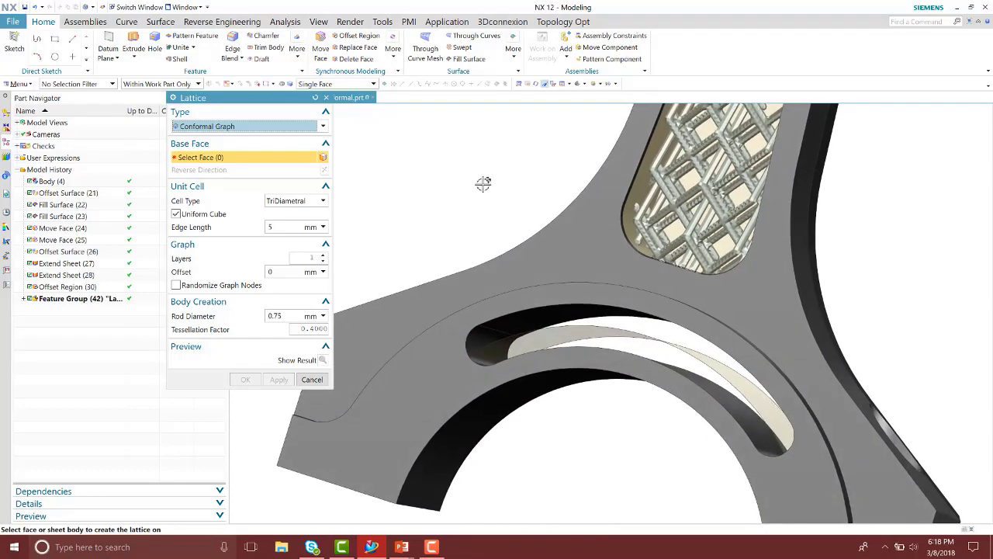
pyautogui.click(621, 322)
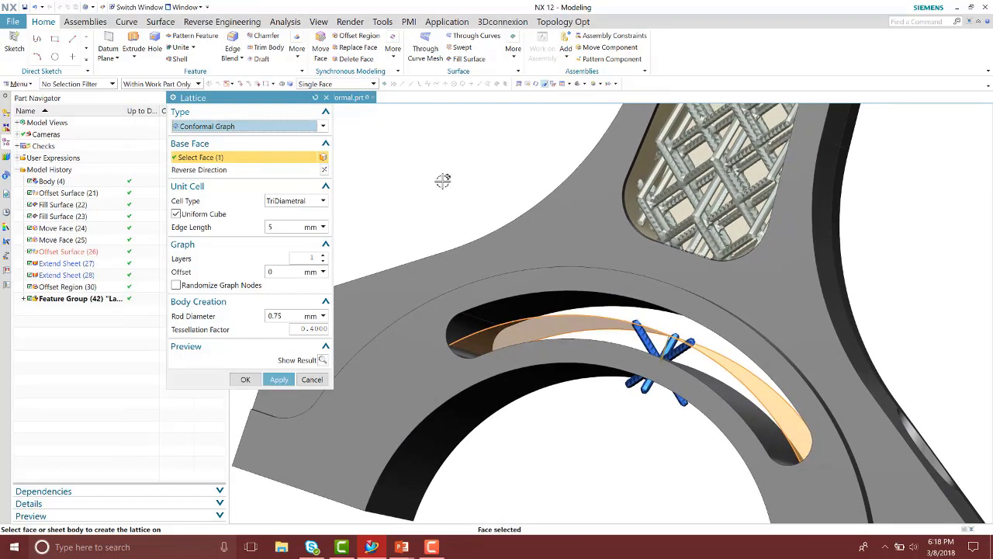
# Define the conformal lattice with QuadDiametral cells, a 3 mm edge length and a 0.5 mm rod diameter.
pyautogui.click(293, 202)
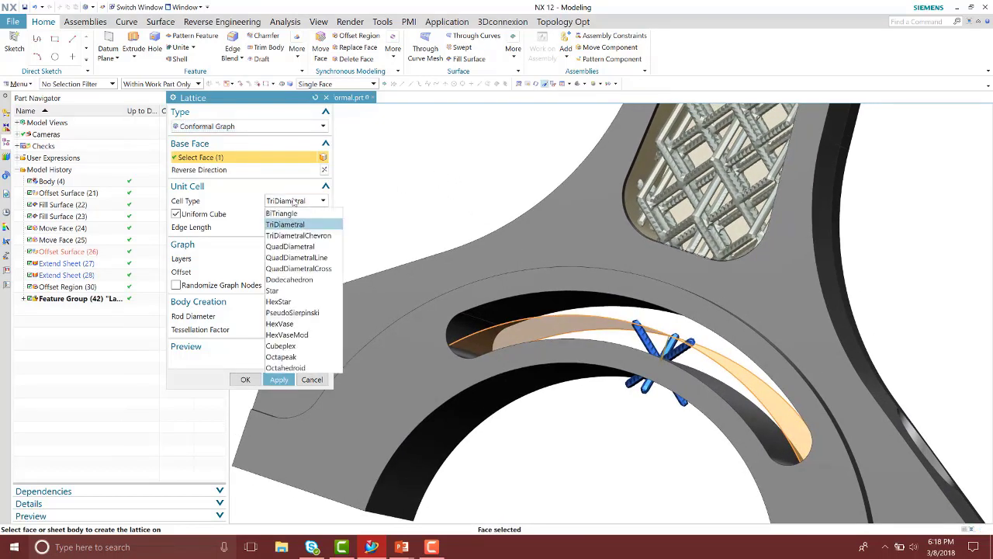
pyautogui.click(290, 246)
pyautogui.click(286, 229)
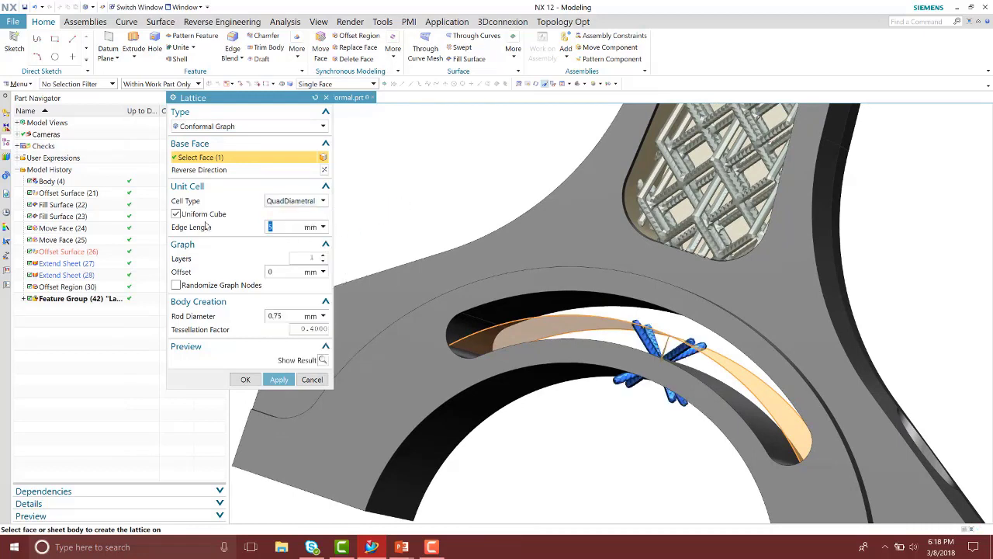
pyautogui.write('3')
pyautogui.press('Return')
pyautogui.click(286, 316)
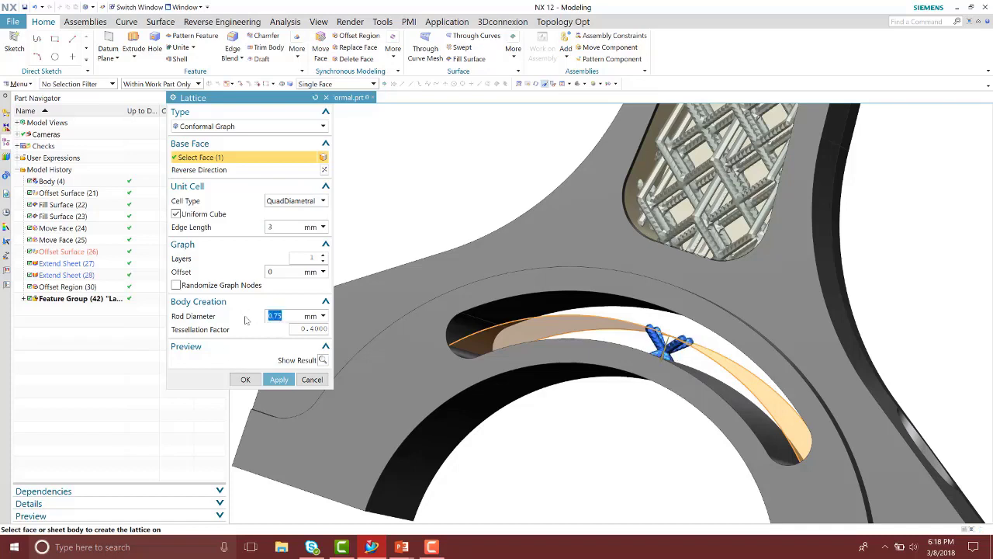
pyautogui.press('BackSpace')
pyautogui.write('.5')
pyautogui.press('Return')
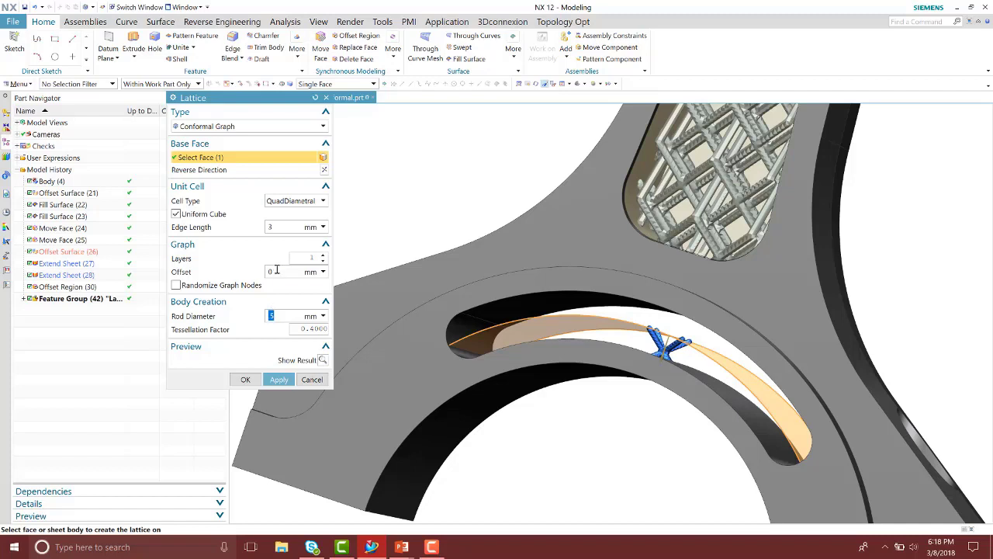
# Set the conformal lattice offset to -2.5 mm, preview the result and return to the settings.
pyautogui.click(286, 272)
pyautogui.press('BackSpace')
pyautogui.write('-2.5')
pyautogui.press('Return')
pyautogui.click(324, 360)
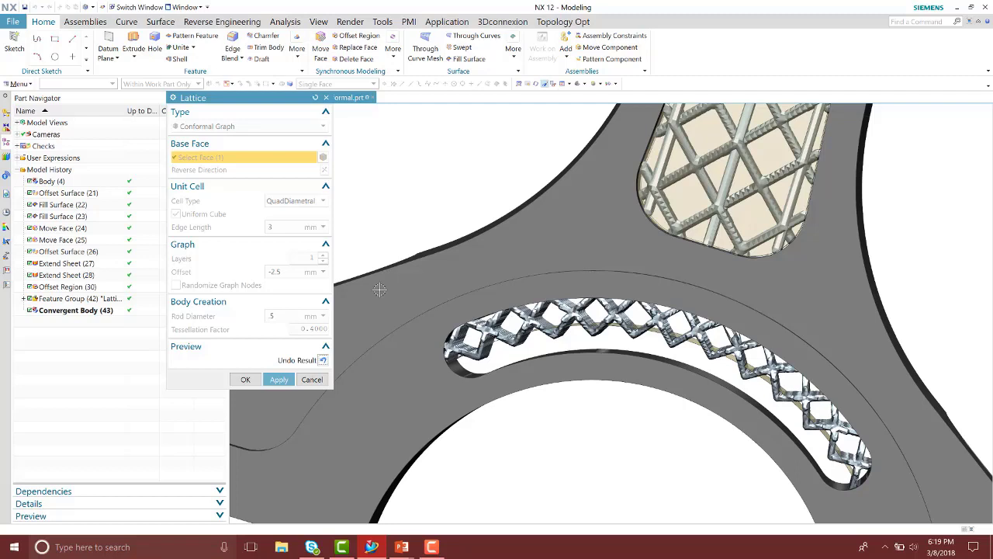
pyautogui.click(323, 360)
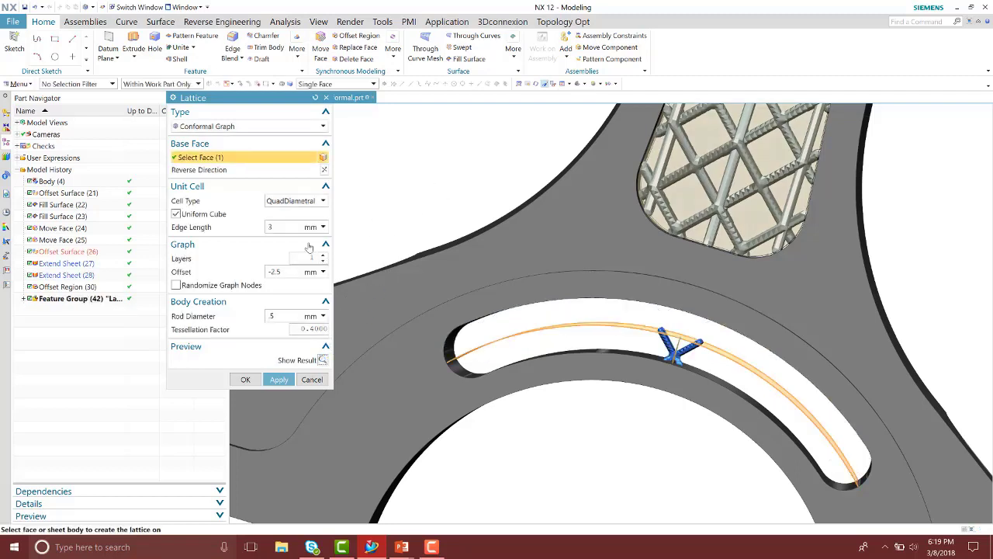
# Set the conformal lattice to 2 layers, preview the result and create the lattice in the arc-shaped slot.
pyautogui.click(309, 257)
pyautogui.write('2')
pyautogui.press('Return')
pyautogui.click(323, 360)
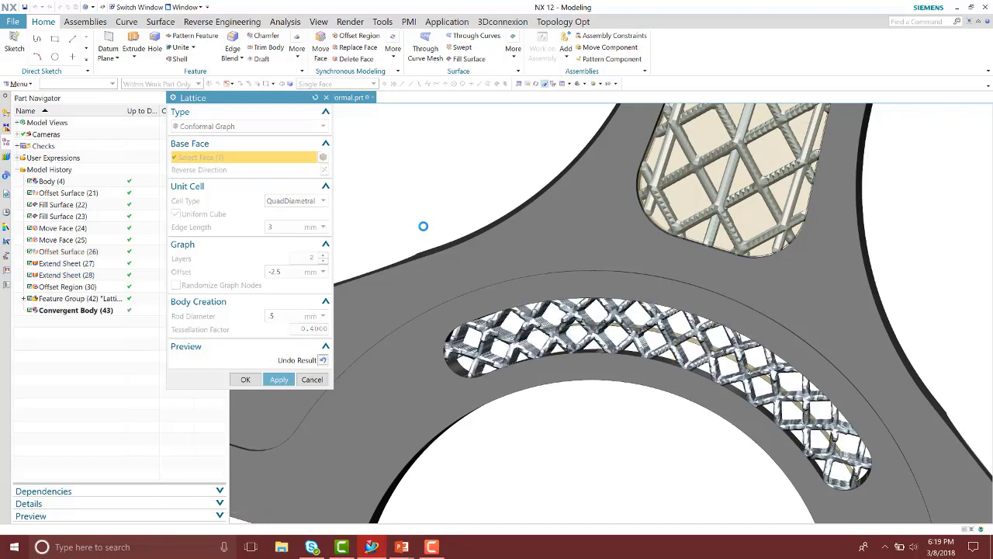
pyautogui.click(246, 378)
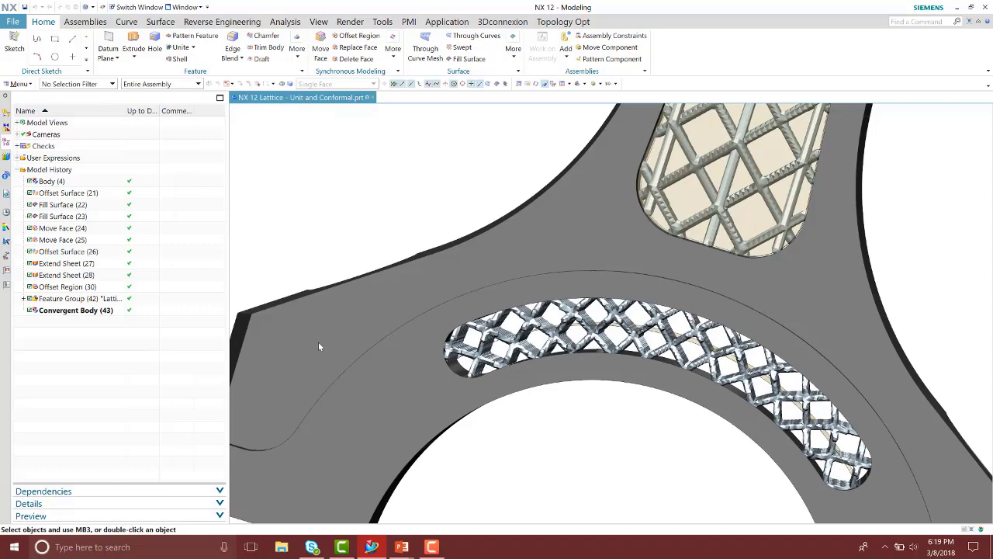
pyautogui.moveTo(404, 225); pyautogui.dragTo(561, 425, button='middle')
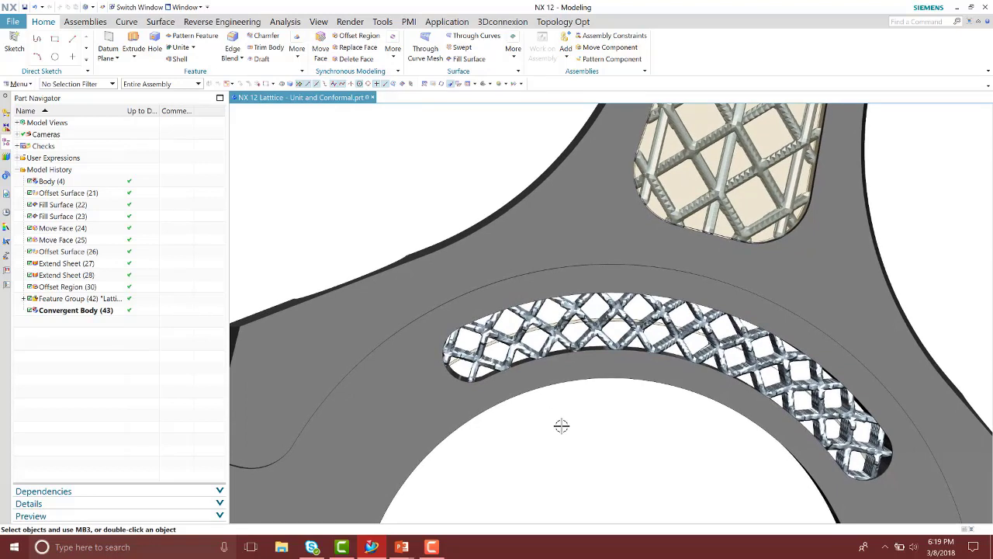
pyautogui.scroll(-5, 561, 426)
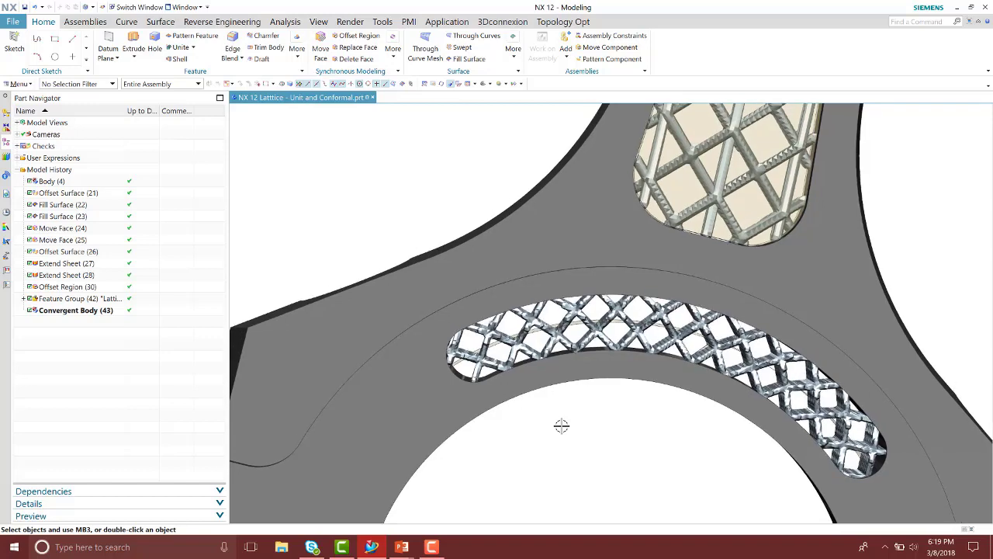